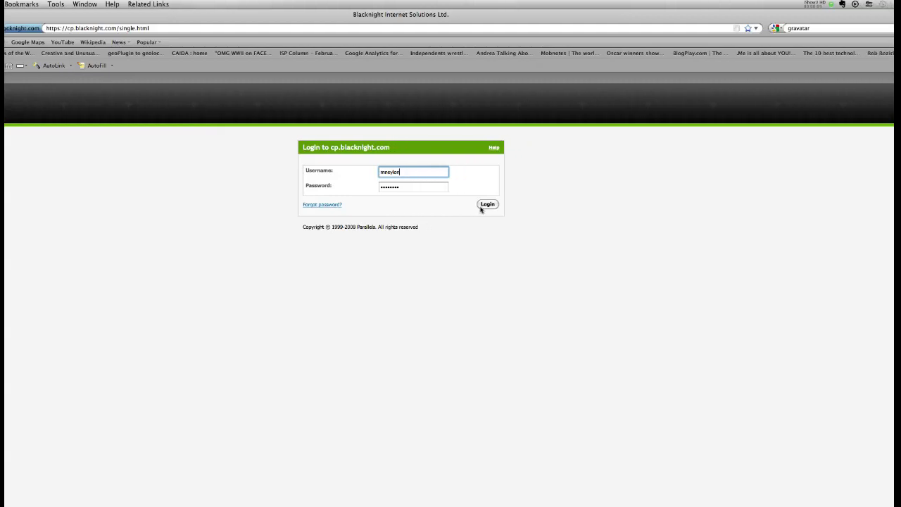
# Step: Log in to the Blacknight Control Panel to reach the Web Hosting Configuration & Administration page
pyautogui.click(469, 204)
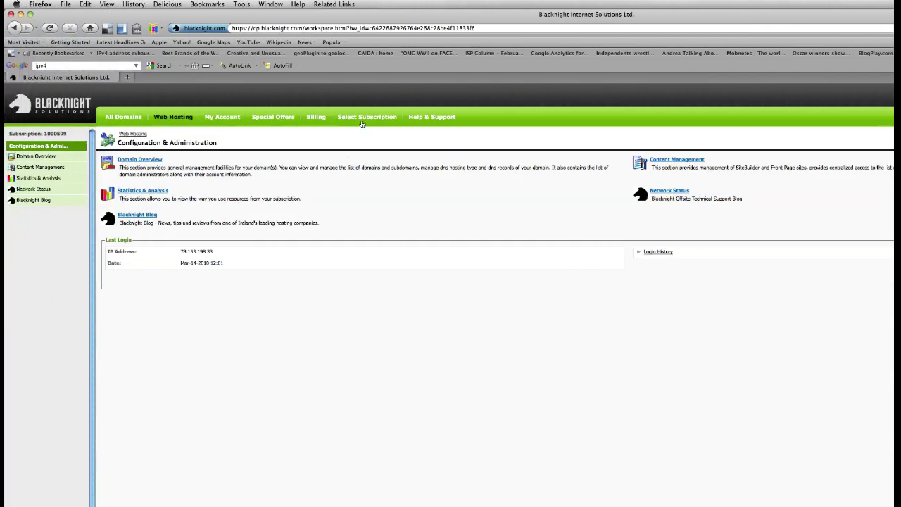
# Step: Make Linux Shared Basic, hosting irishmortgageadvisors.com, the active subscription
pyautogui.click(361, 123)
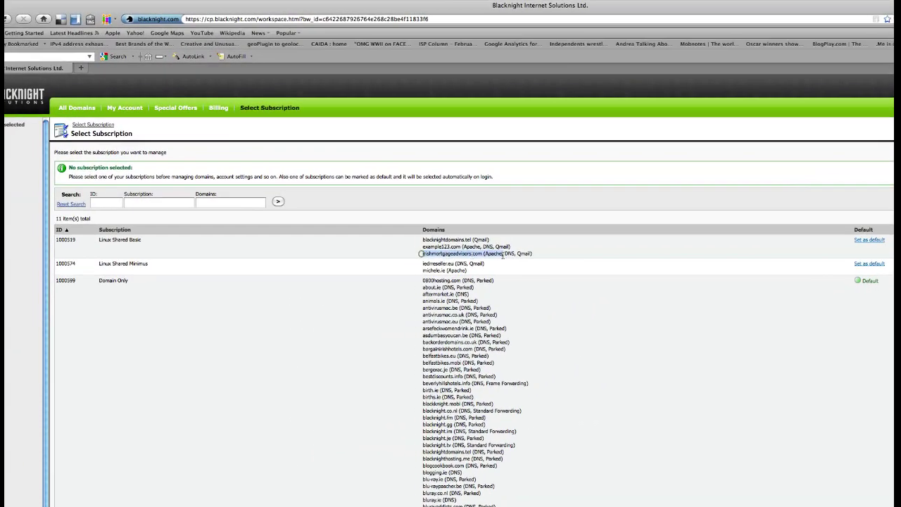
pyautogui.moveTo(341, 254); pyautogui.dragTo(403, 258)
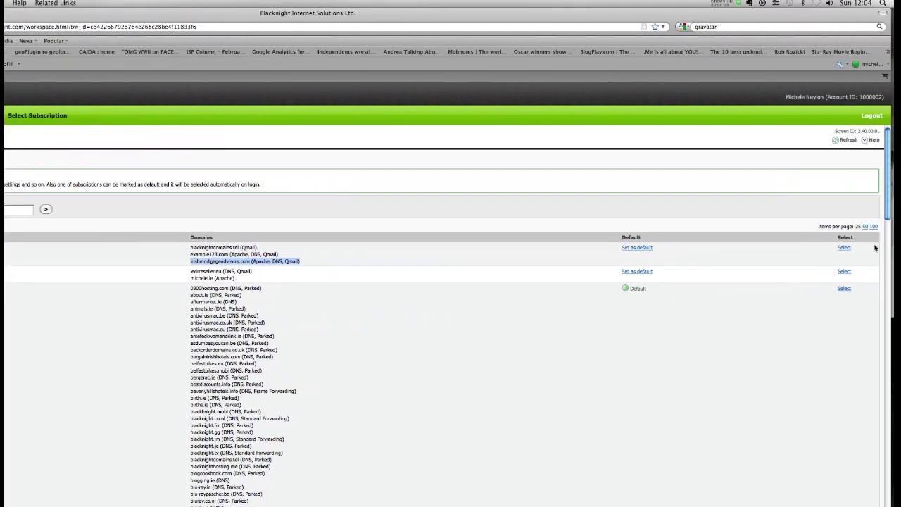
pyautogui.click(844, 248)
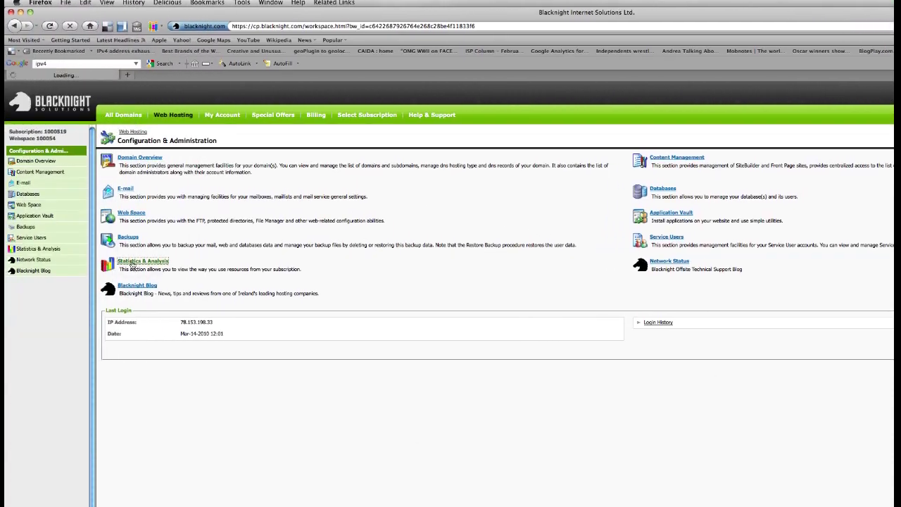
# Step: Review the Resource Usage report under Statistics & Analysis, then return to Statistics & Analysis
pyautogui.click(95, 263)
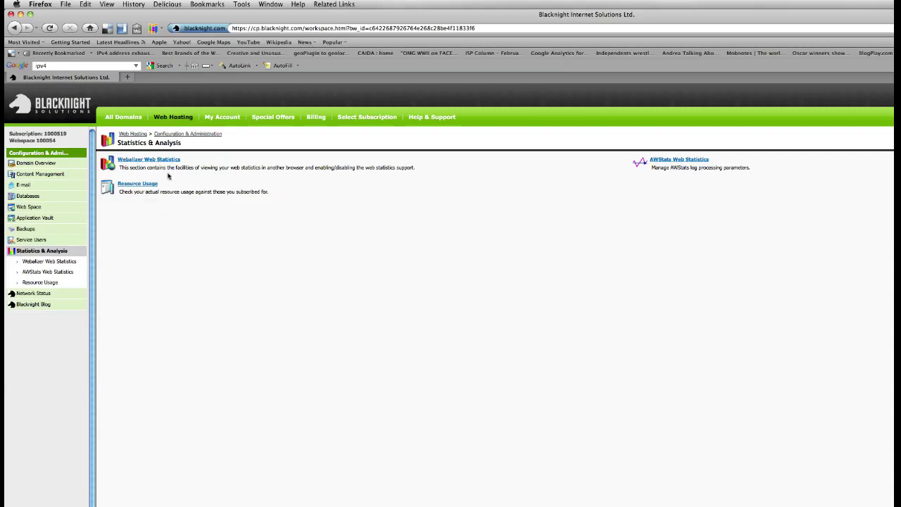
pyautogui.click(147, 184)
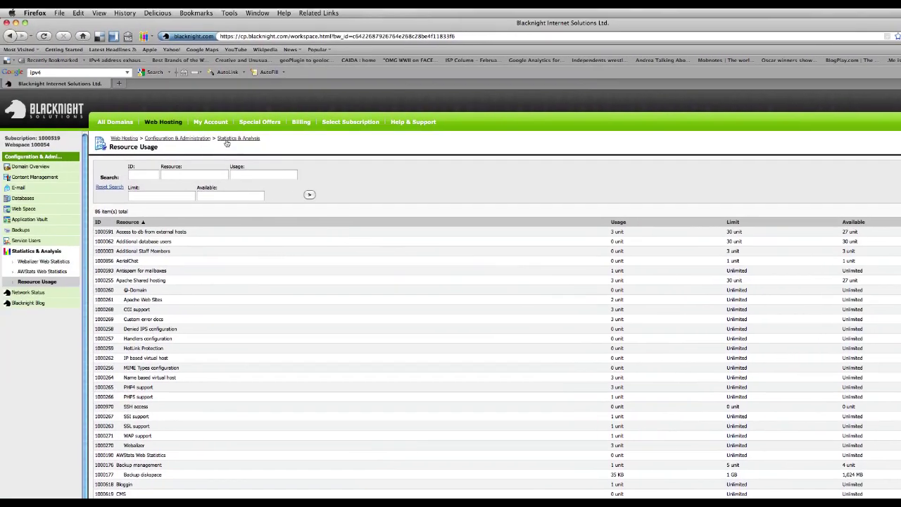
pyautogui.click(227, 140)
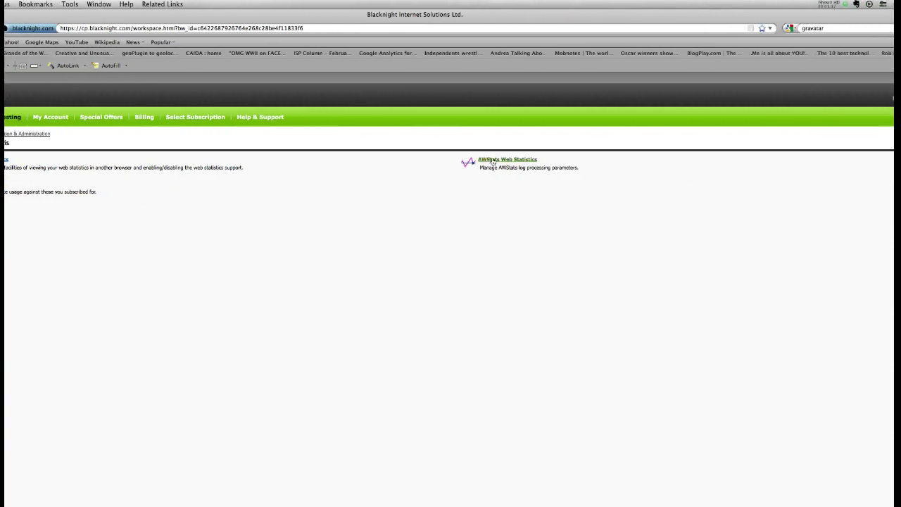
# Step: Begin the AWStats Web Statistics install to list the four domains in Add New Profile(s)
pyautogui.click(493, 162)
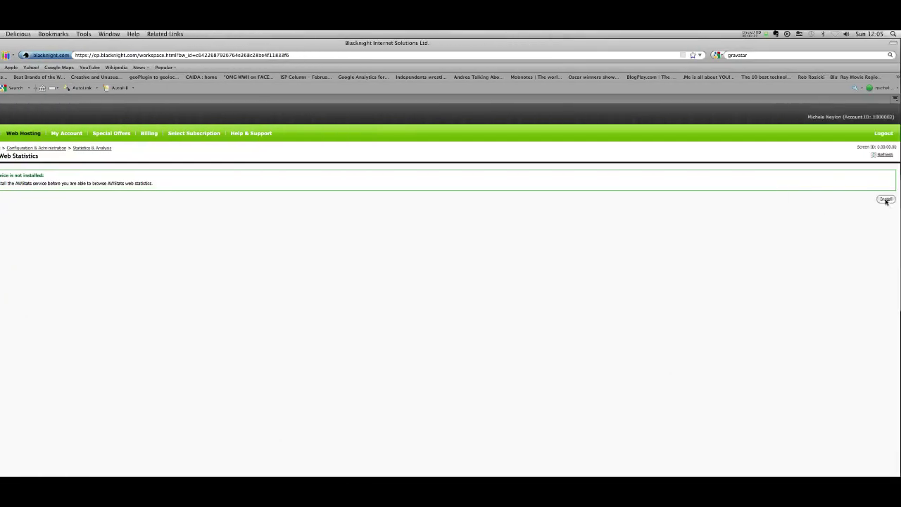
pyautogui.click(886, 200)
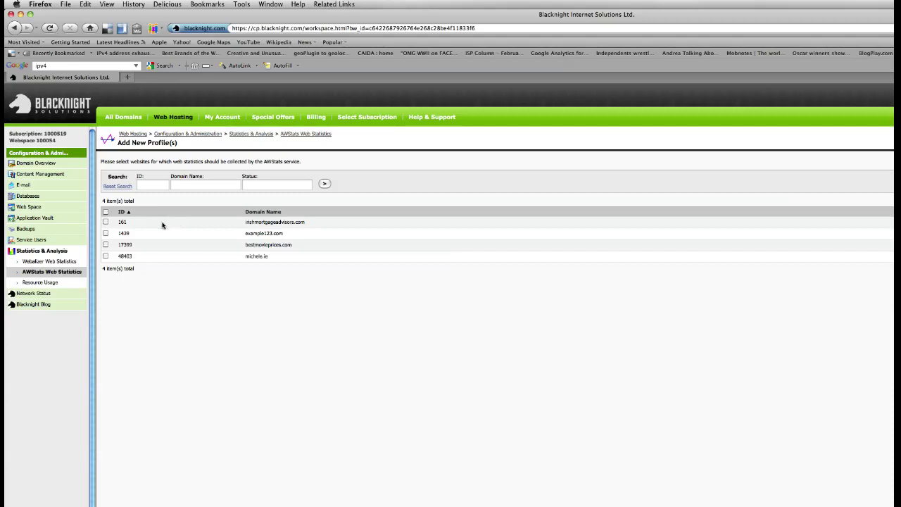
# Step: Submit a new AWStats profile for irishmortgageadvisors.com so it shows Installing
pyautogui.click(106, 222)
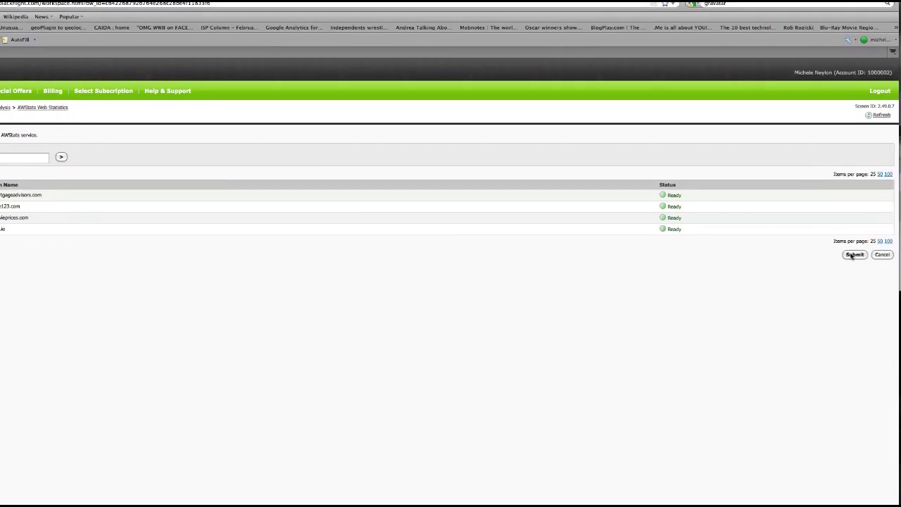
pyautogui.click(852, 257)
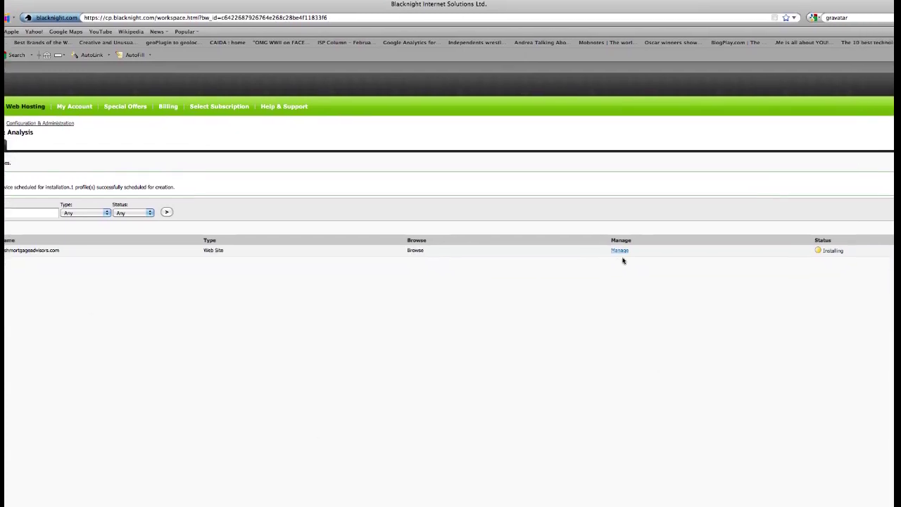
# Step: Check irishmortgageadvisors.com's Web Statistics tab shows Ready, then return to the subscription list
pyautogui.click(645, 255)
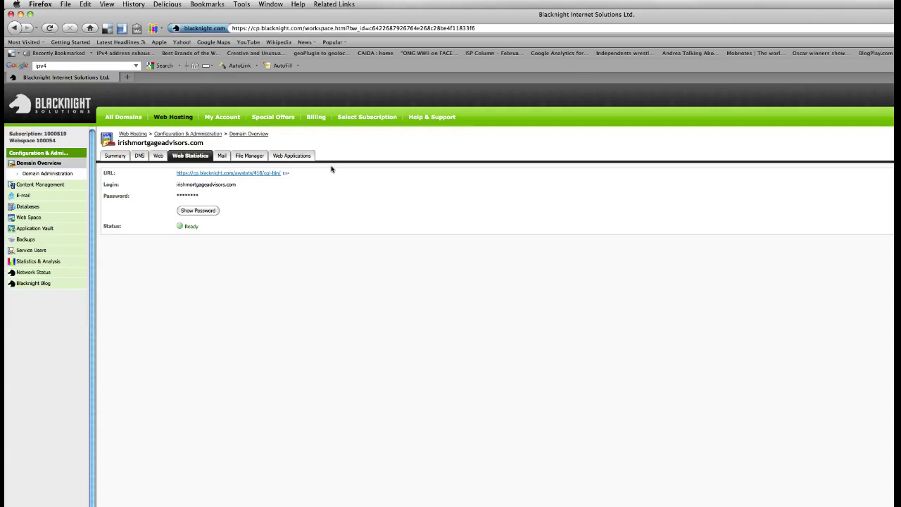
pyautogui.click(364, 118)
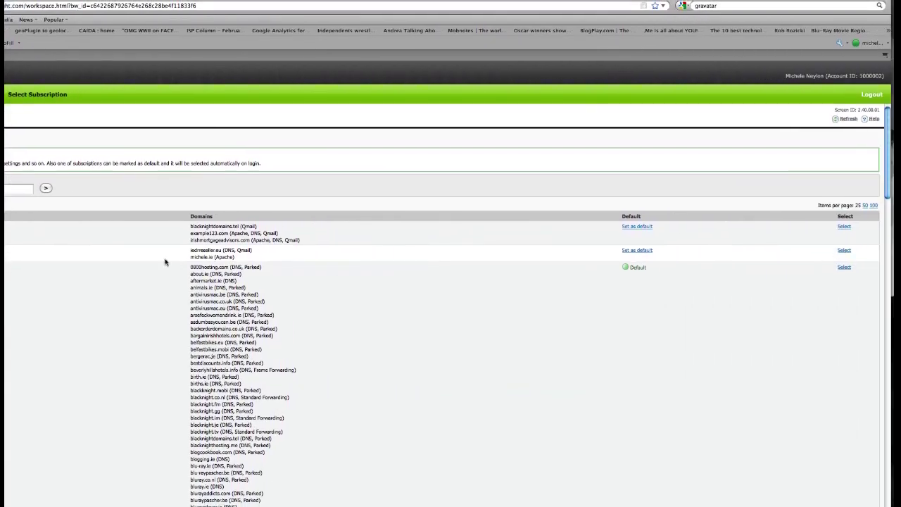
# Step: Switch to the Linux Shared Minimus subscription for michele.ie and view its AWStats Web Statistics settings
pyautogui.tripleClick(182, 257)
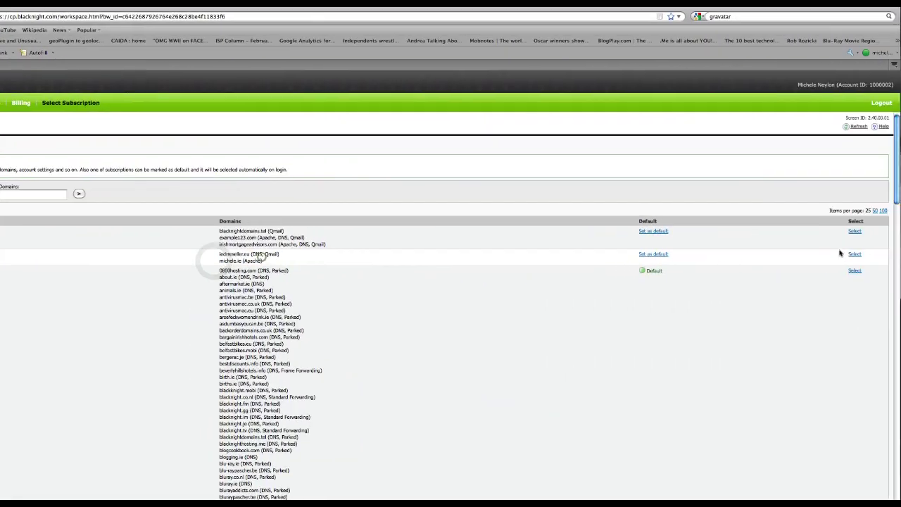
pyautogui.click(855, 252)
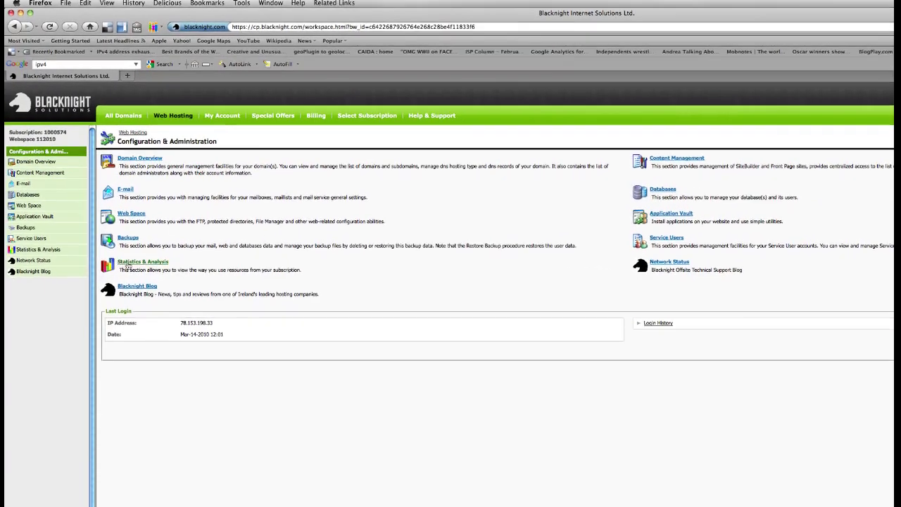
pyautogui.click(129, 262)
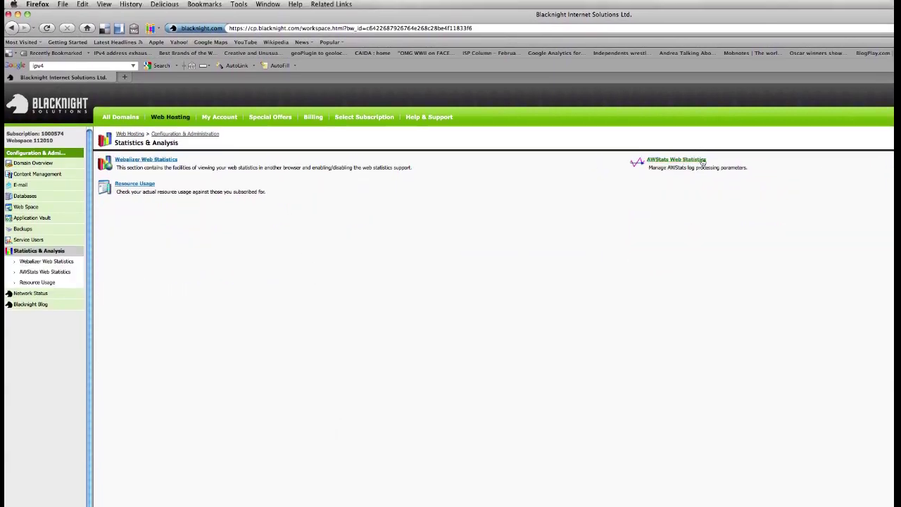
pyautogui.click(702, 161)
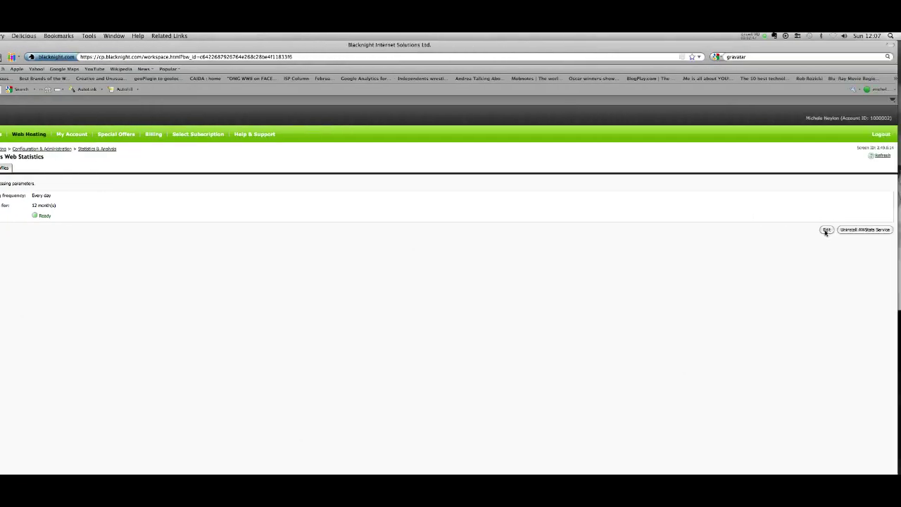
# Step: Edit AWStats settings, keeping log processing at Every day and retention at 12 months
pyautogui.click(827, 230)
pyautogui.click(182, 197)
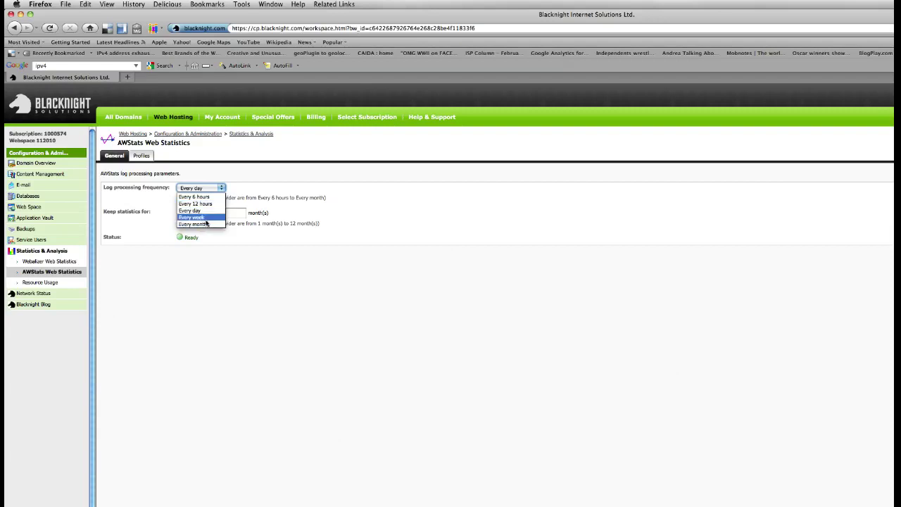
pyautogui.click(265, 197)
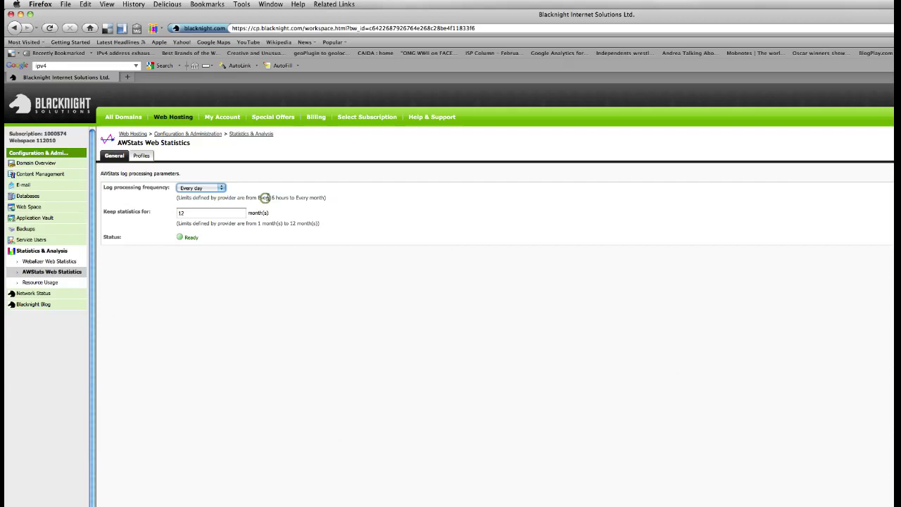
pyautogui.doubleClick(191, 213)
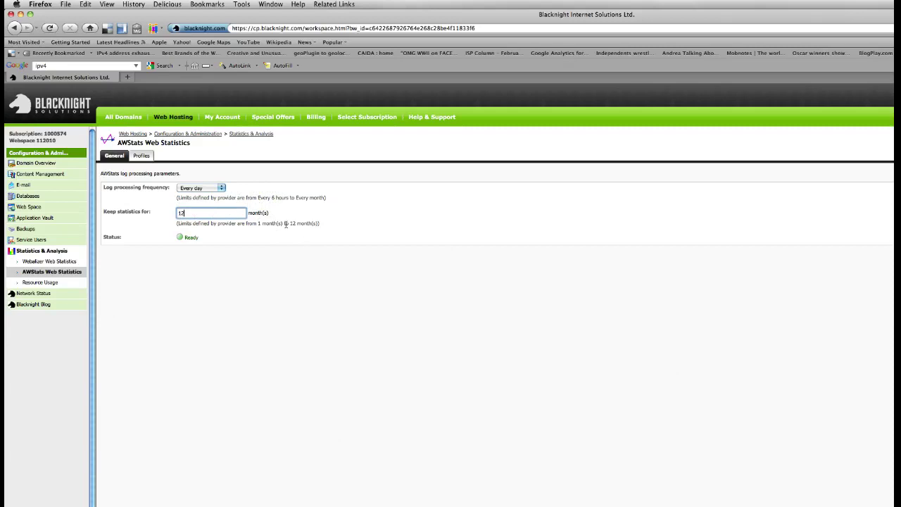
# Step: Show the AWStats Profiles tab listing michele.ie
pyautogui.click(147, 154)
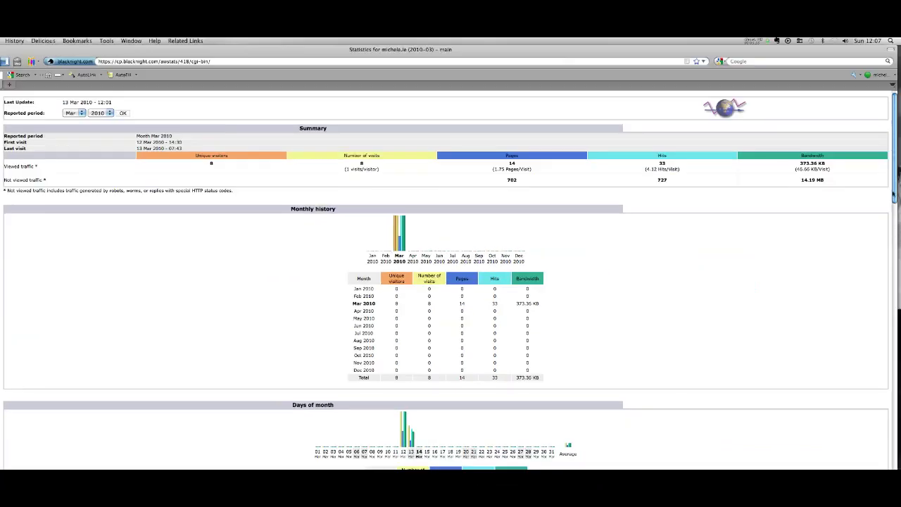
pyautogui.moveTo(893, 193); pyautogui.dragTo(895, 304)
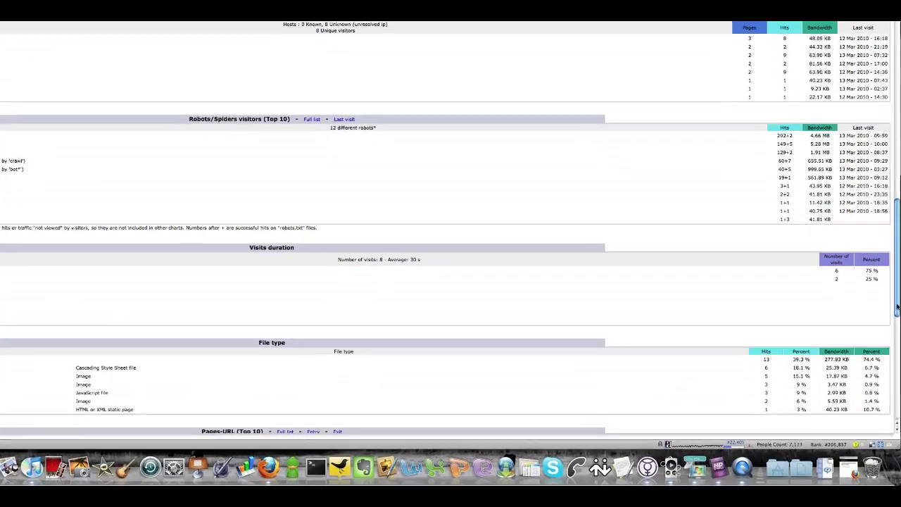
pyautogui.moveTo(894, 304)
pyautogui.mouseDown()
pyautogui.moveTo(892, 328)
pyautogui.moveTo(893, 78)
pyautogui.mouseUp()
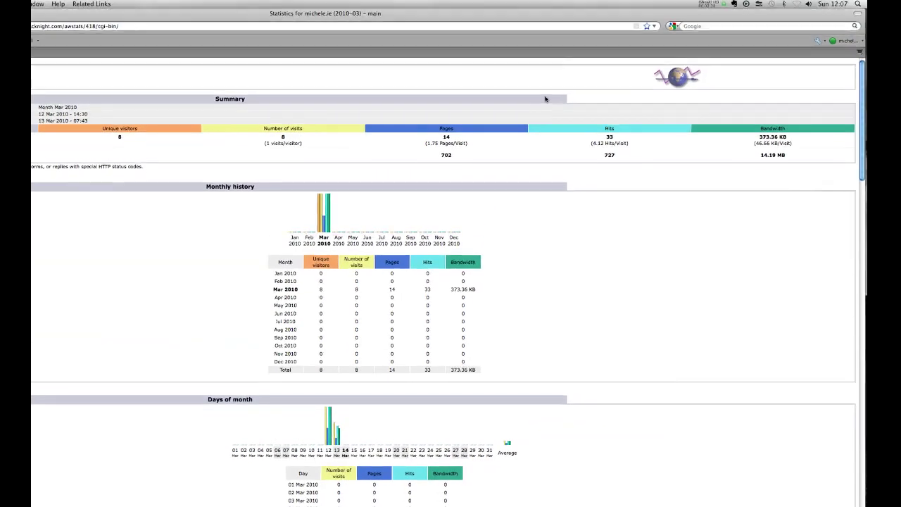
pyautogui.press('super+w')
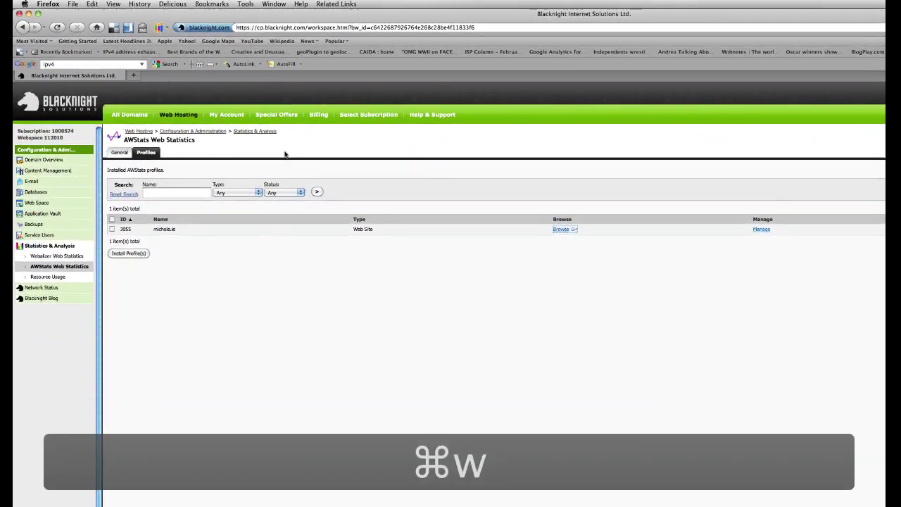
pyautogui.press('super+shift+3')
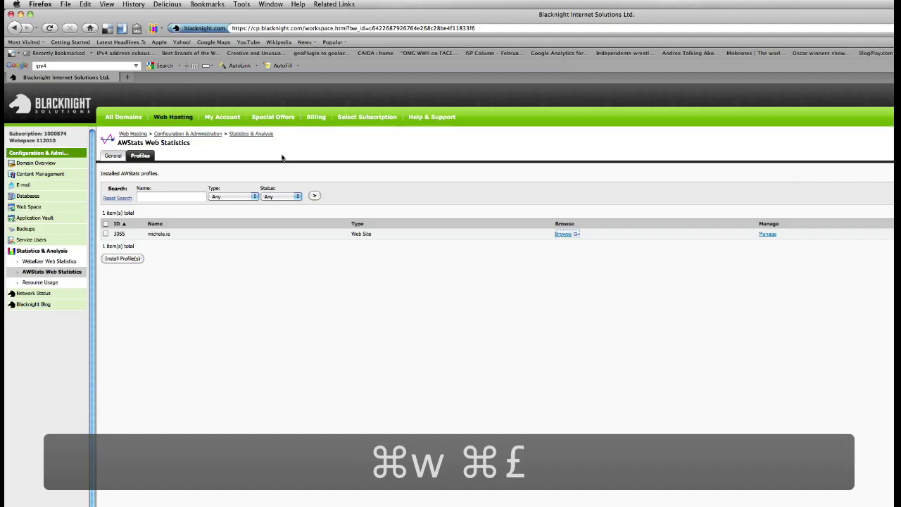